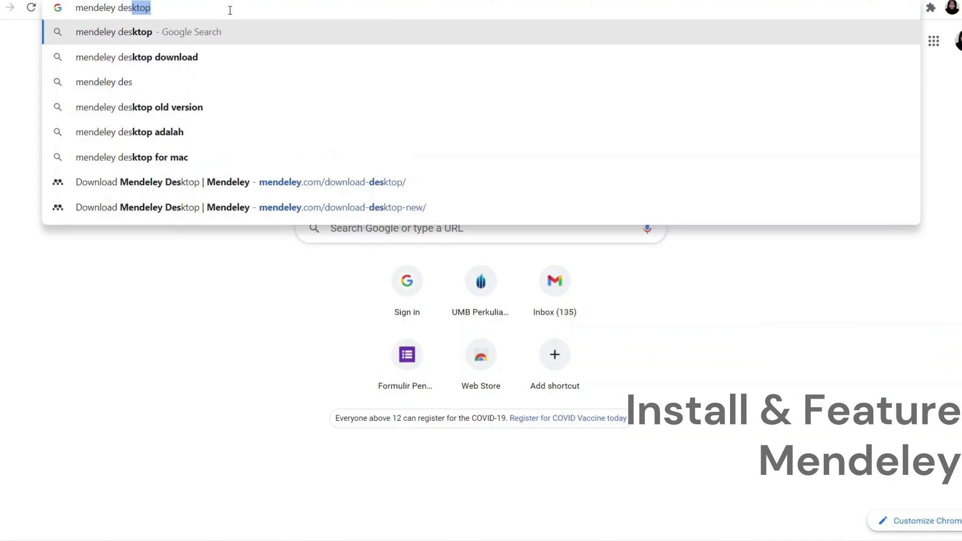
# Download the Mendeley Desktop for Windows installer from the official Mendeley download page.
pyautogui.press('Return')
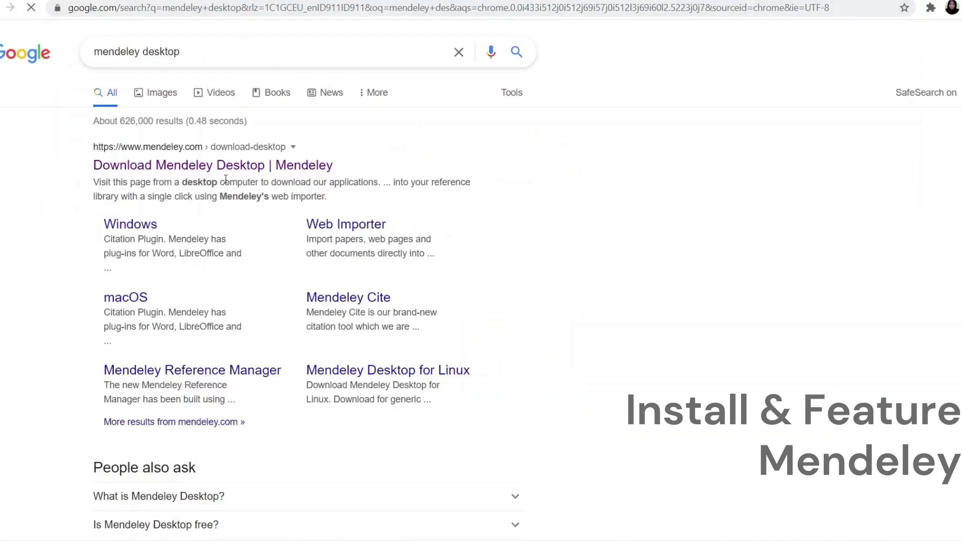
pyautogui.click(214, 170)
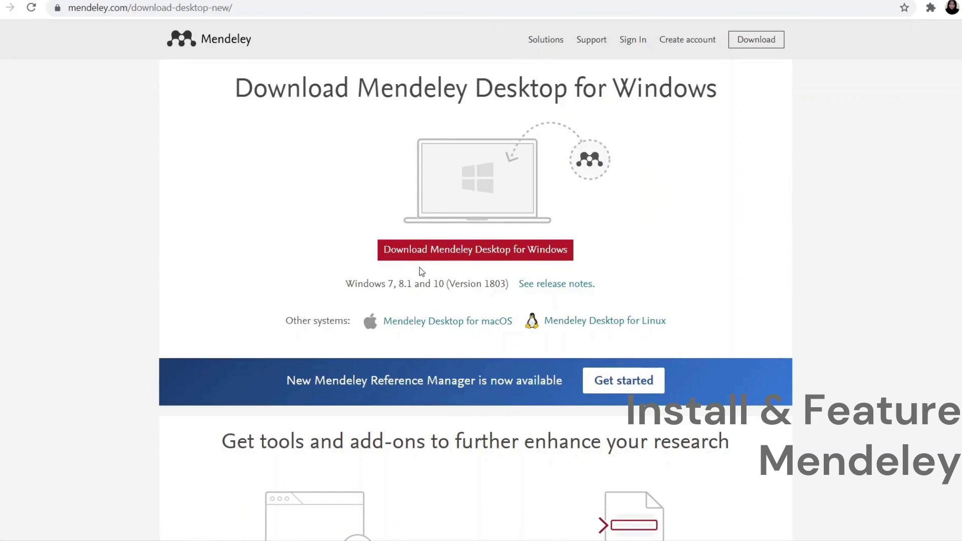
pyautogui.click(471, 253)
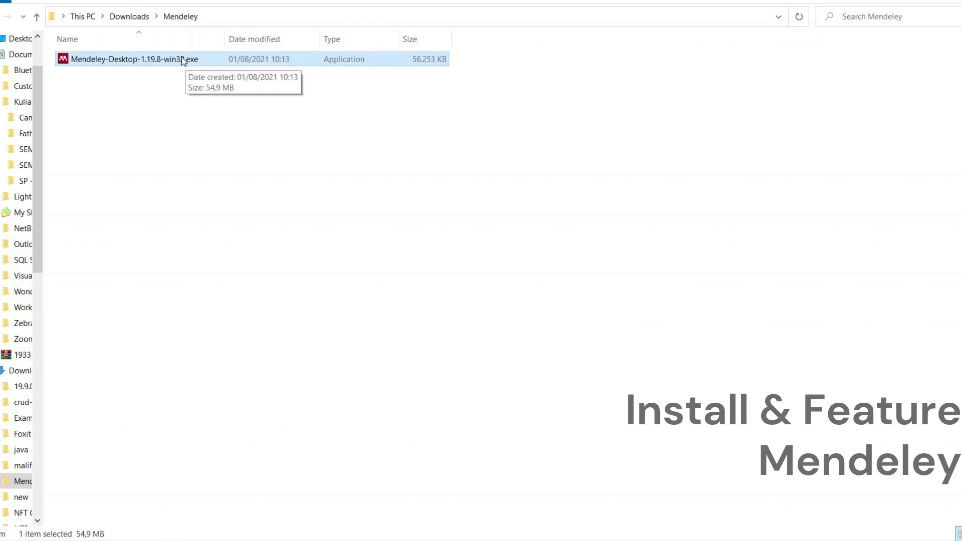
# Run the installer as administrator, accept the licence, and keep the default install location.
pyautogui.rightClick(184, 60)
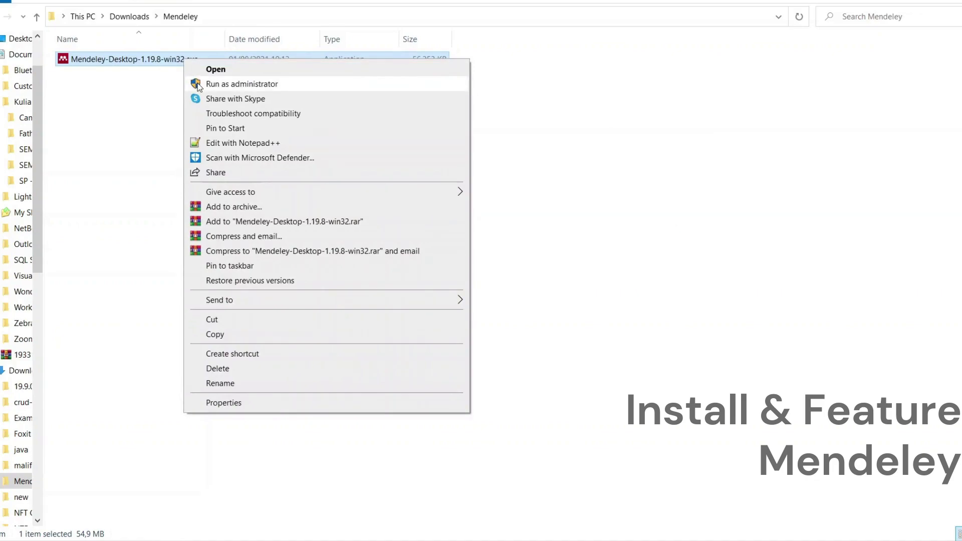
pyautogui.click(199, 85)
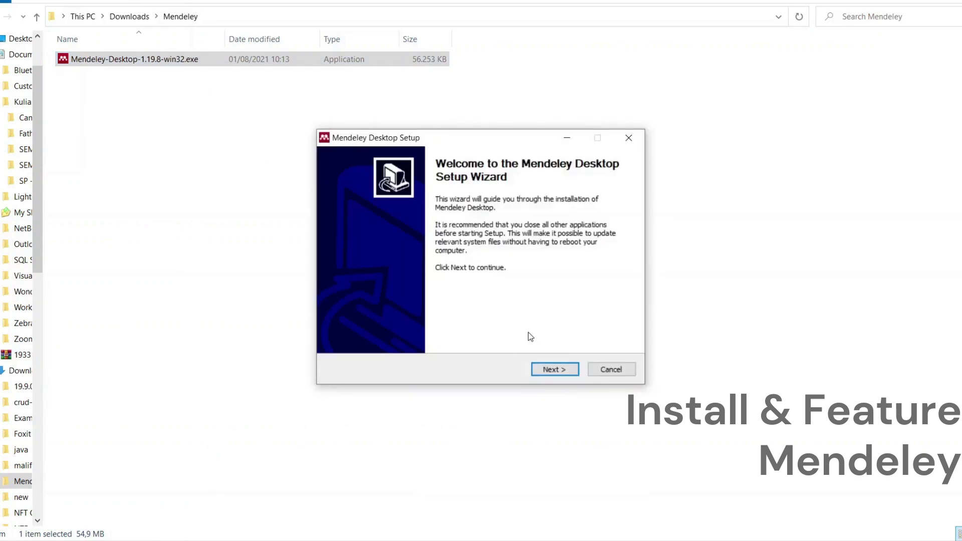
pyautogui.click(552, 370)
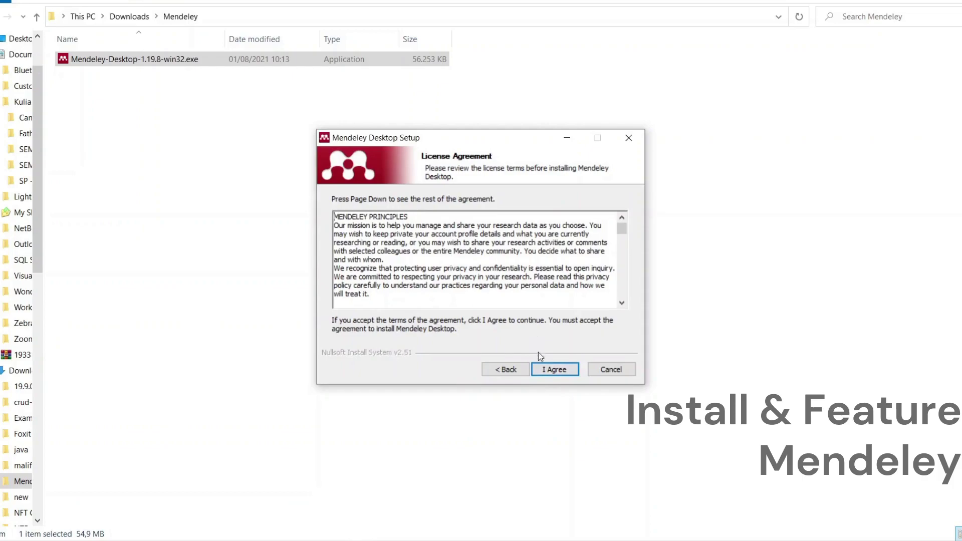
pyautogui.click(554, 371)
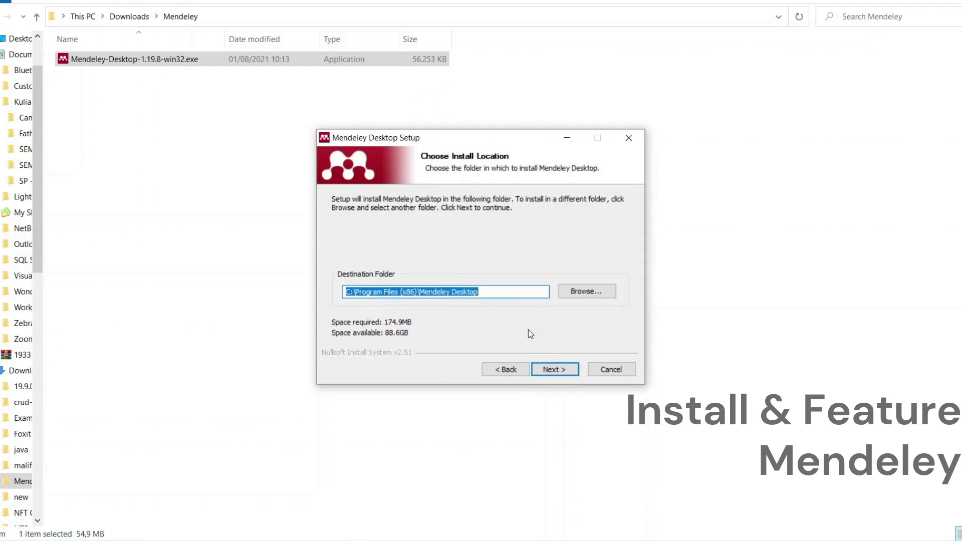
pyautogui.click(554, 374)
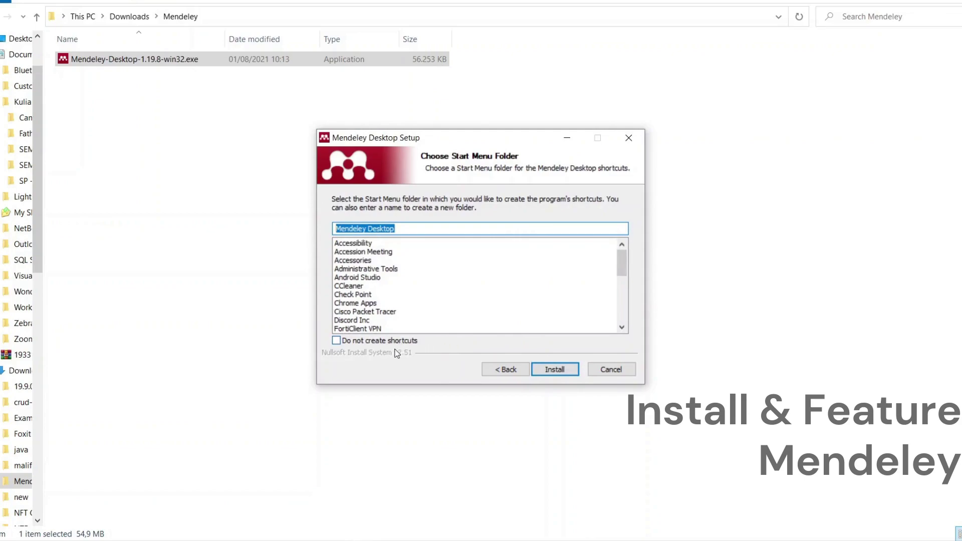
# Install with the default shortcut folder, then finish setup and launch Mendeley Desktop.
pyautogui.click(548, 374)
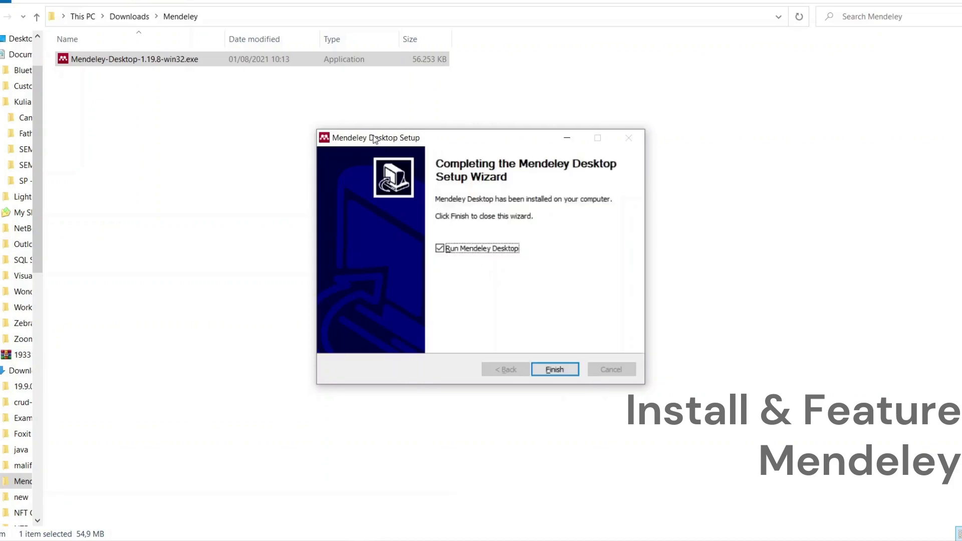
pyautogui.click(324, 137)
pyautogui.click(410, 136)
pyautogui.click(548, 370)
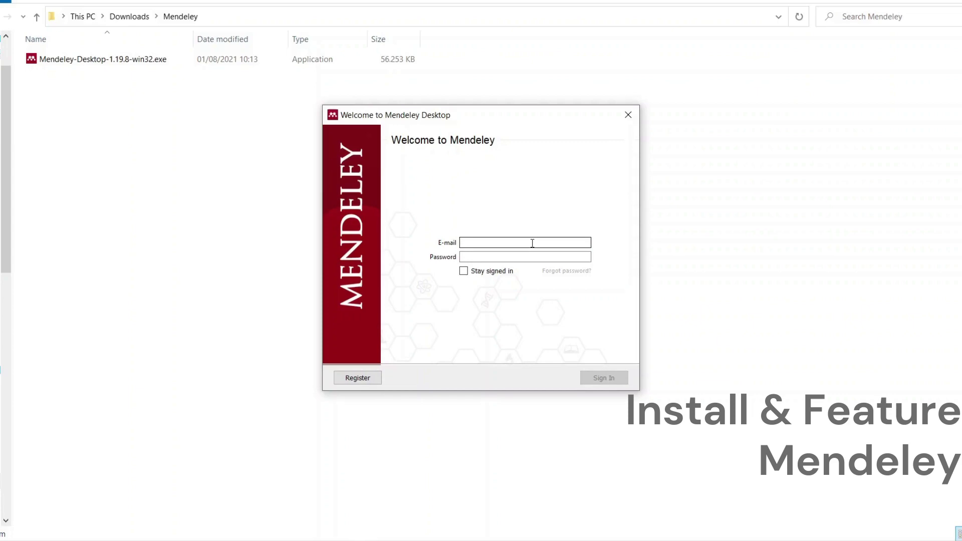
# Sign in to Mendeley with the account e-mail address and password.
pyautogui.press('Tab')
pyautogui.write('**************')
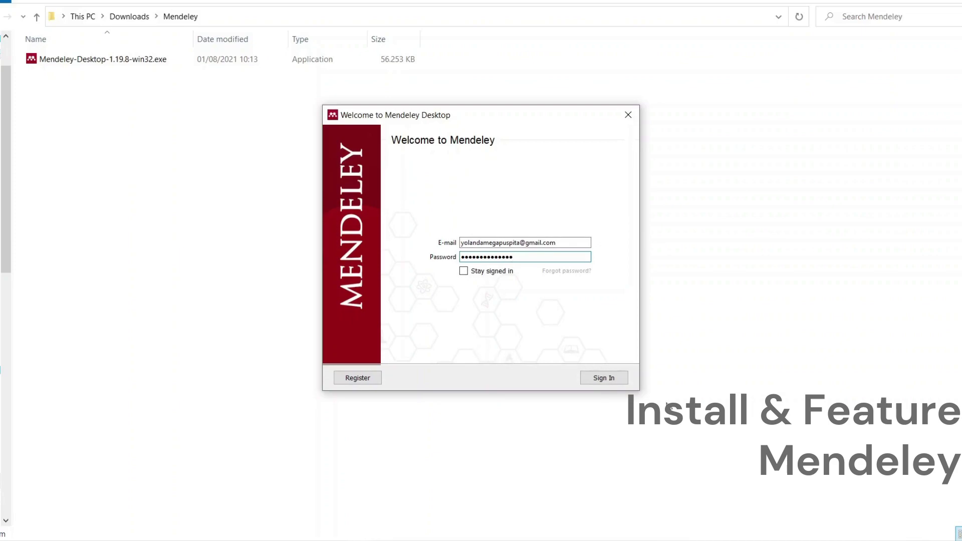
pyautogui.click(624, 381)
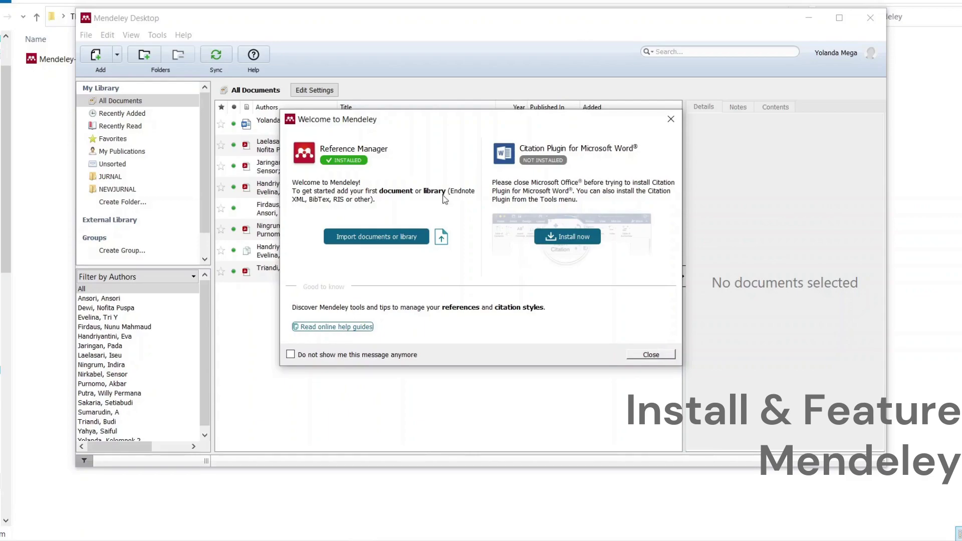
# Install the Microsoft Word citation plugin from the welcome dialog, then close the dialog.
pyautogui.moveTo(490, 121); pyautogui.dragTo(437, 109)
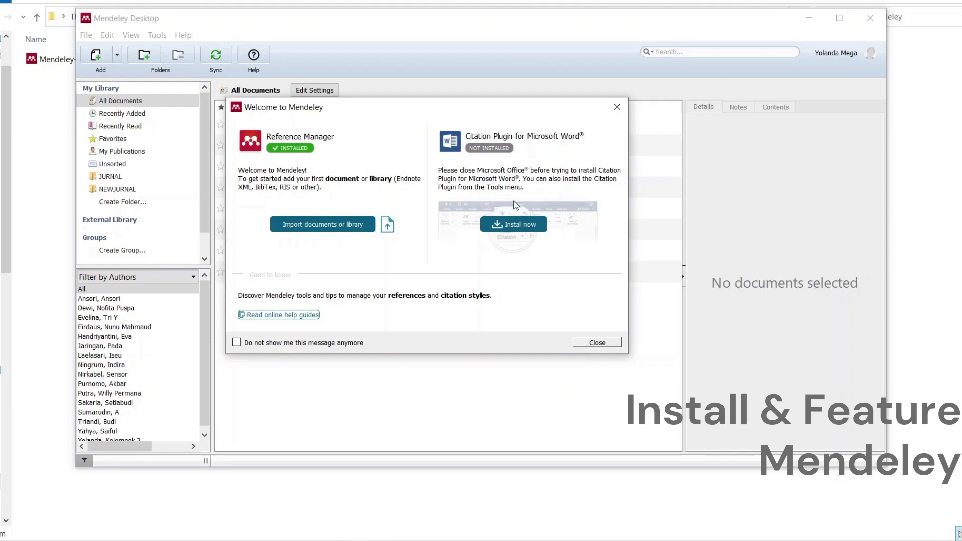
pyautogui.click(504, 228)
pyautogui.click(596, 343)
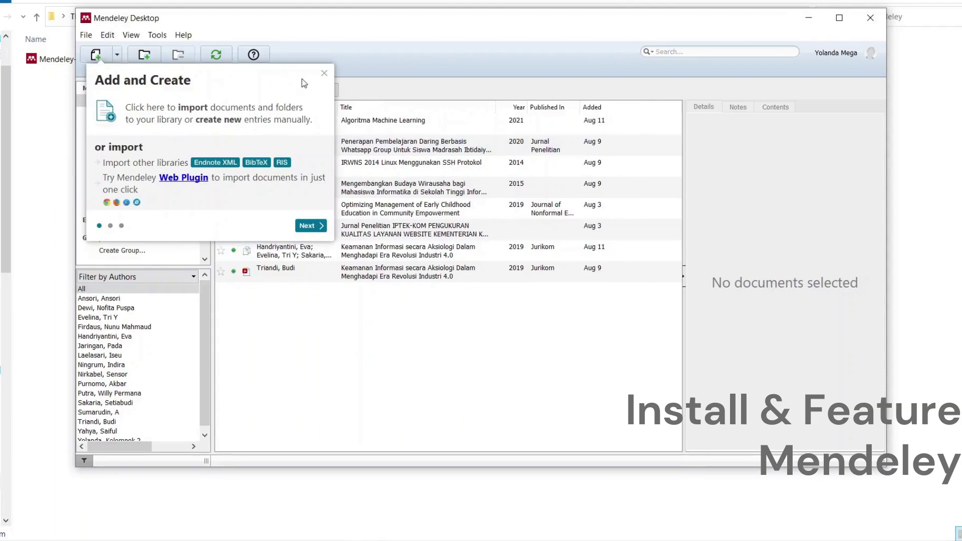
# Dismiss the Add and Create tip to reveal all eight library references.
pyautogui.click(324, 74)
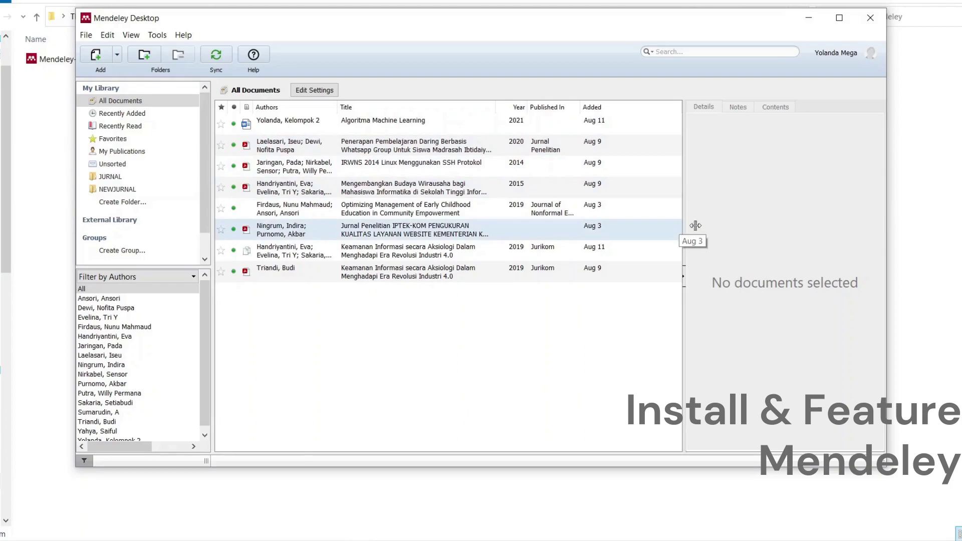
# Select the IRWNS 2014 SSH entry, then show the Add menu's Add Files, Add Folder and Watch Folder options.
pyautogui.click(309, 173)
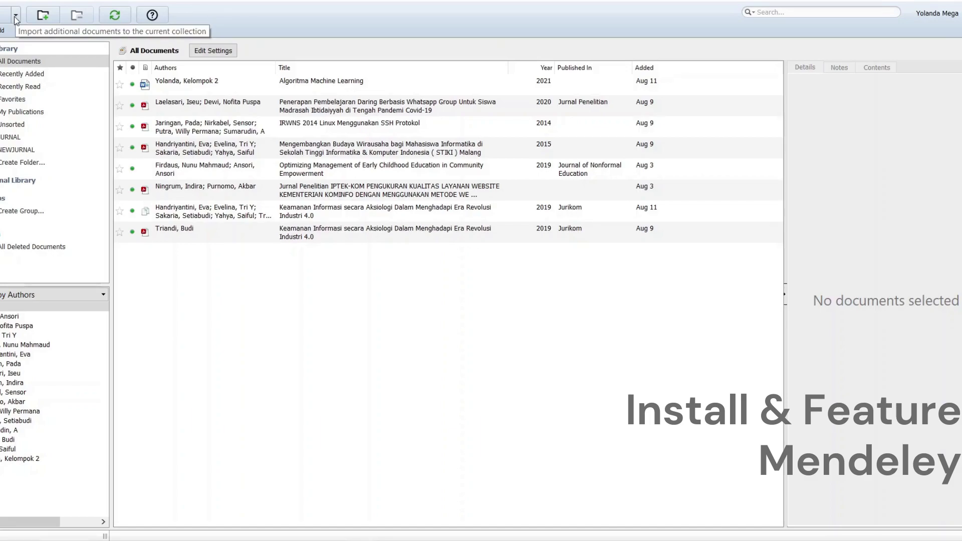
pyautogui.click(16, 19)
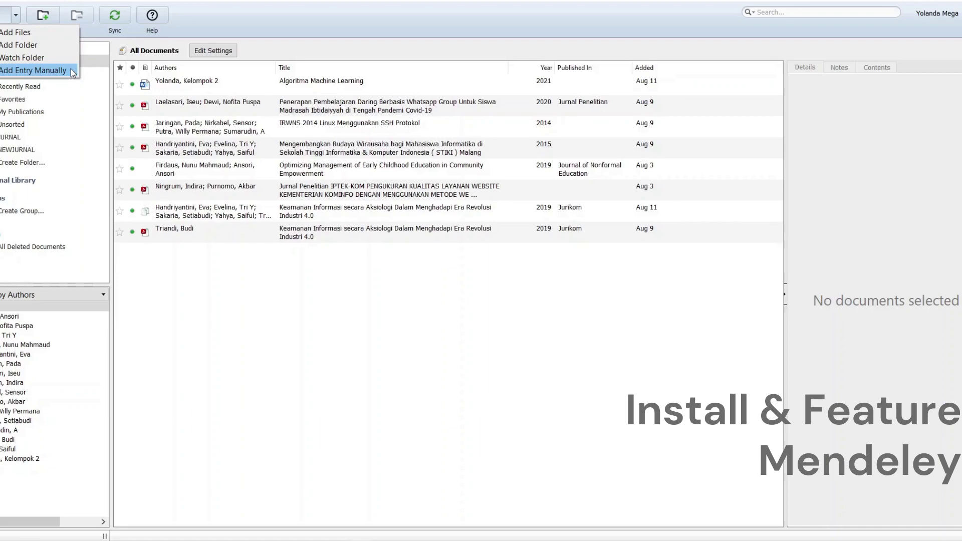
pyautogui.hotkey('alt', 'Tab')
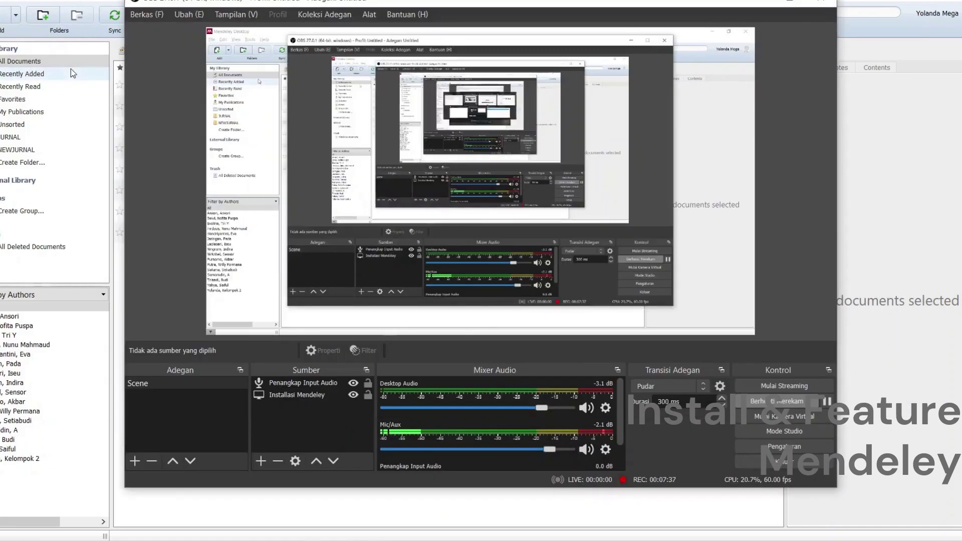
pyautogui.click(499, 508)
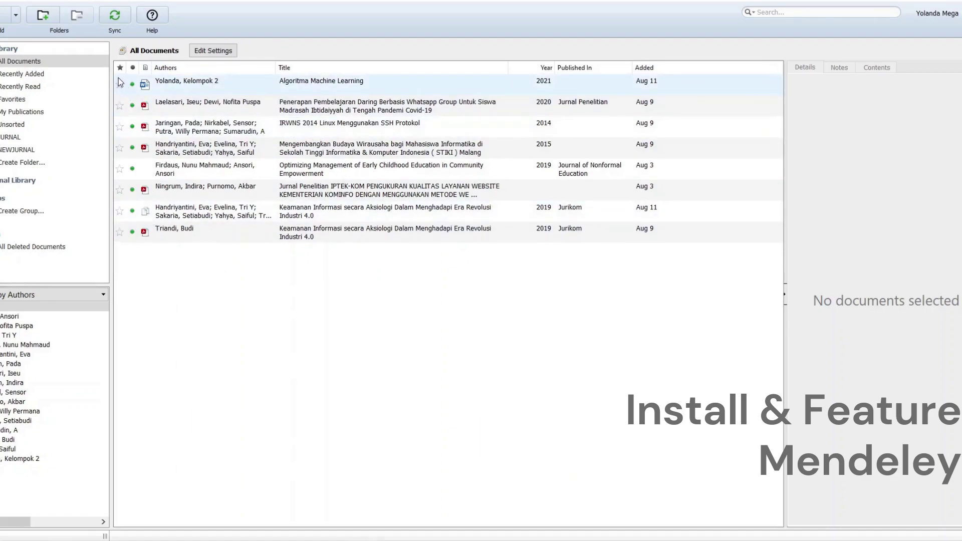
pyautogui.click(15, 19)
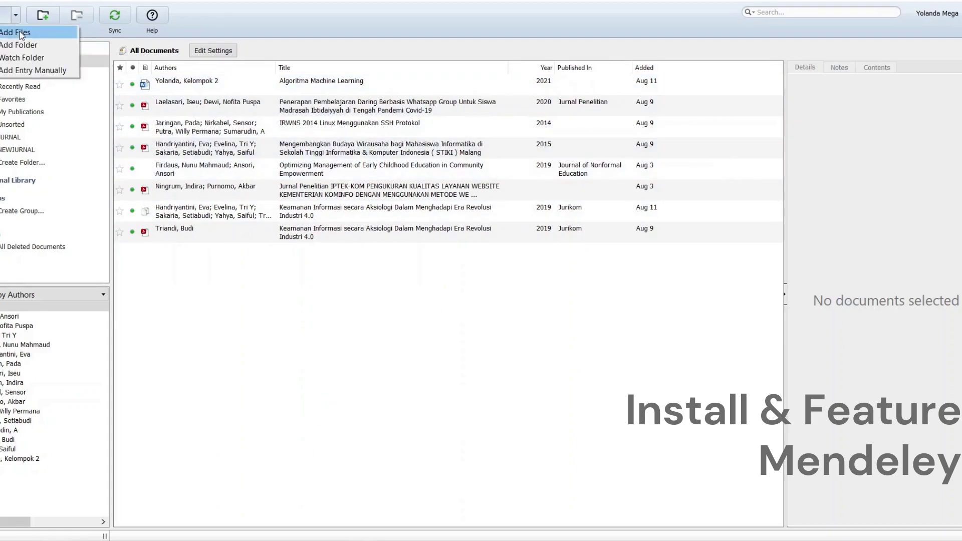
pyautogui.press('Escape')
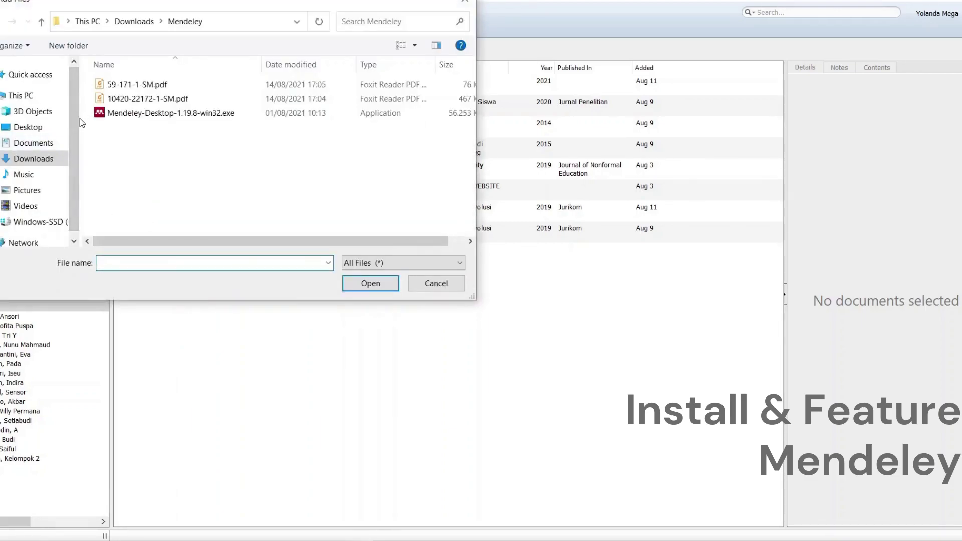
pyautogui.moveTo(79, 120); pyautogui.dragTo(27, 121)
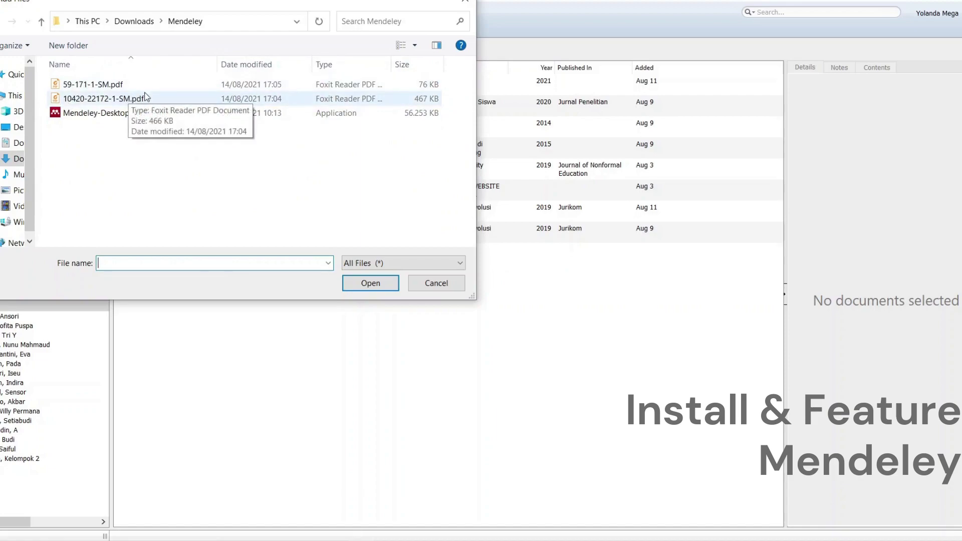
pyautogui.click(161, 96)
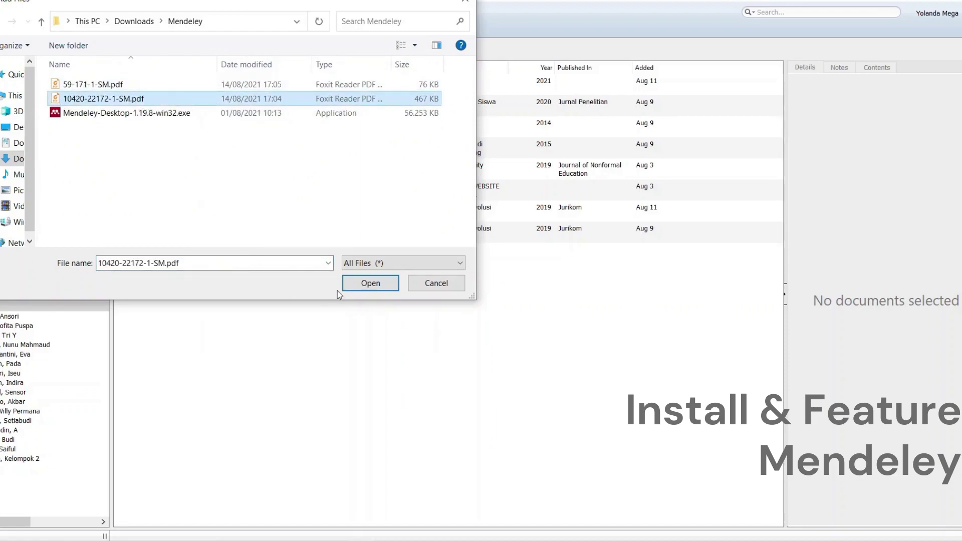
pyautogui.click(369, 287)
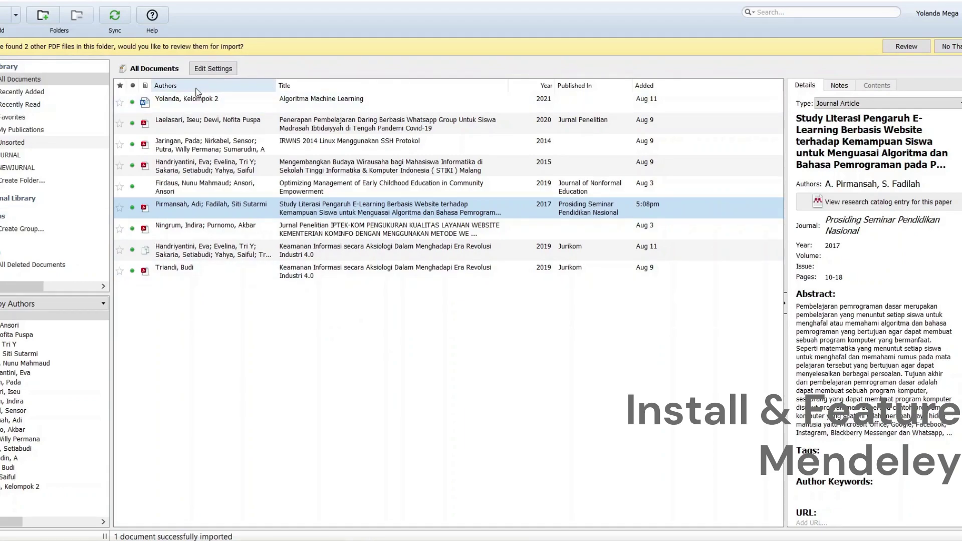
# Create a library folder named FolderJurnal, then return to All Documents.
pyautogui.click(43, 20)
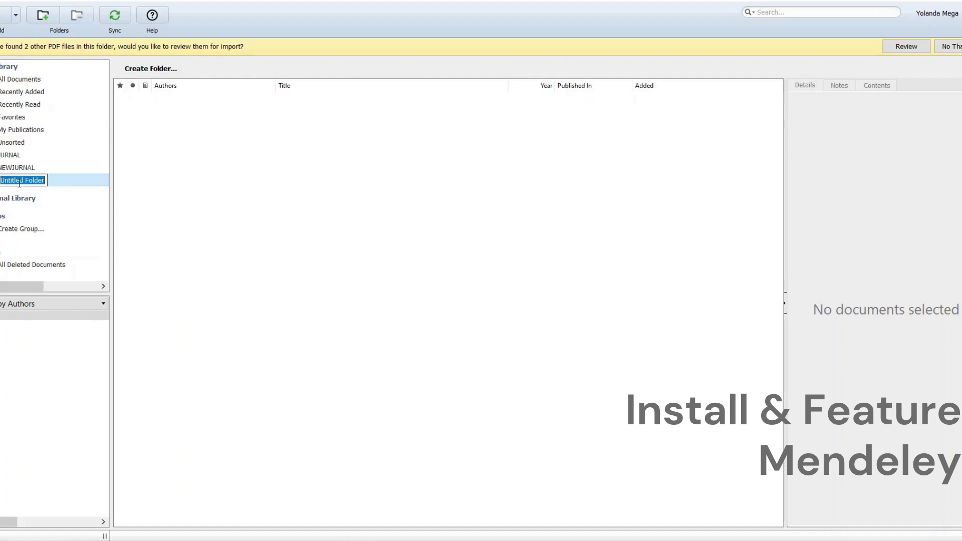
pyautogui.write('FolderJurnal')
pyautogui.press('Return')
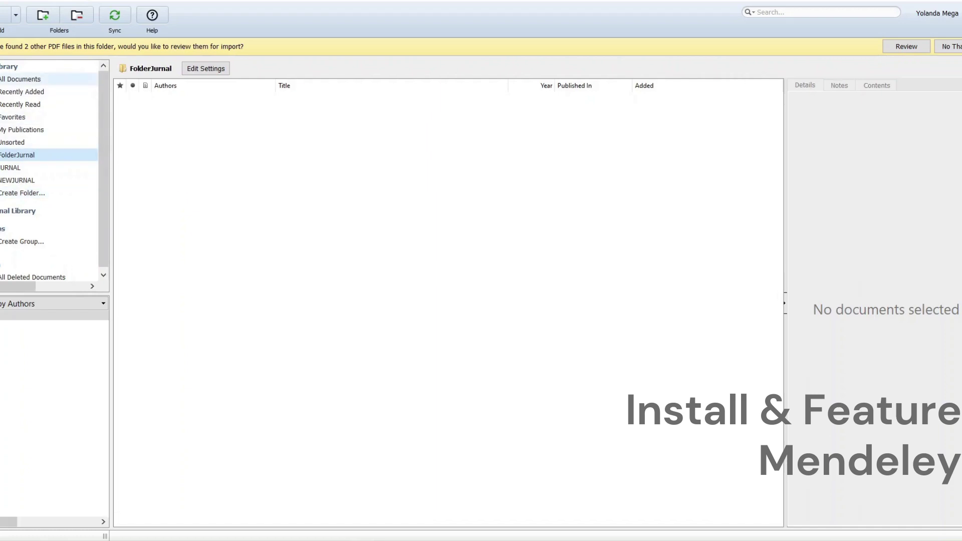
pyautogui.click(23, 80)
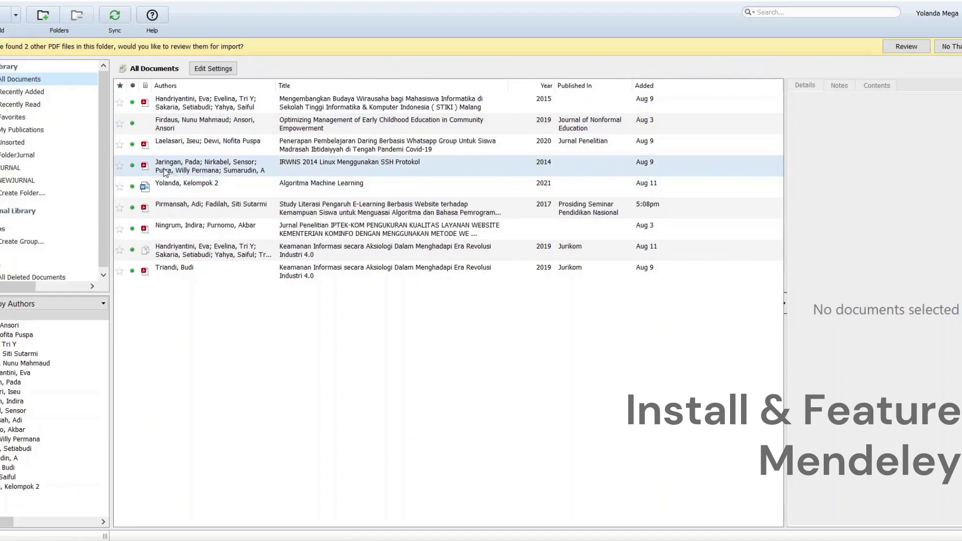
# Open the Penerapan Pembelajaran Daring Whatsapp Group PDF and scroll to section A. Pendahuluan on page 2.
pyautogui.click(146, 146)
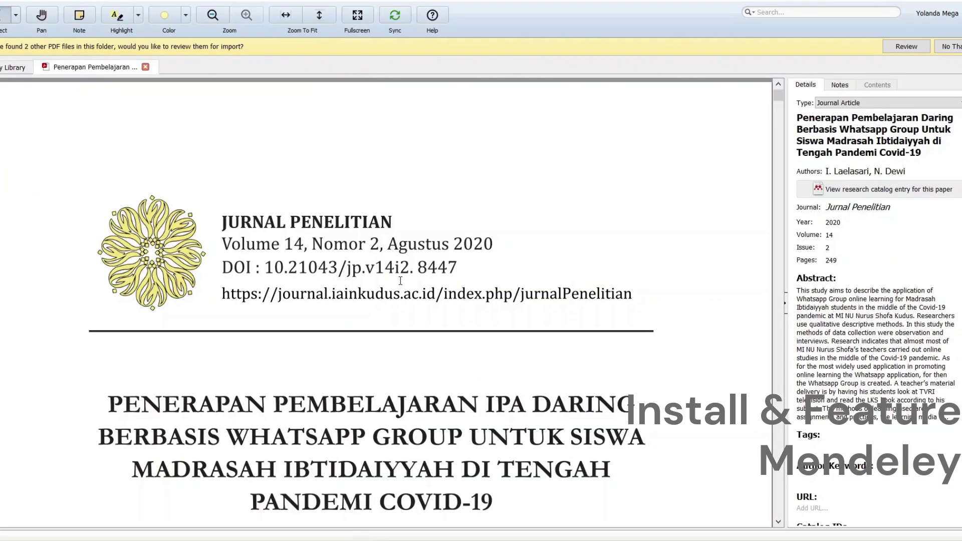
pyautogui.scroll(-10, 400, 281)
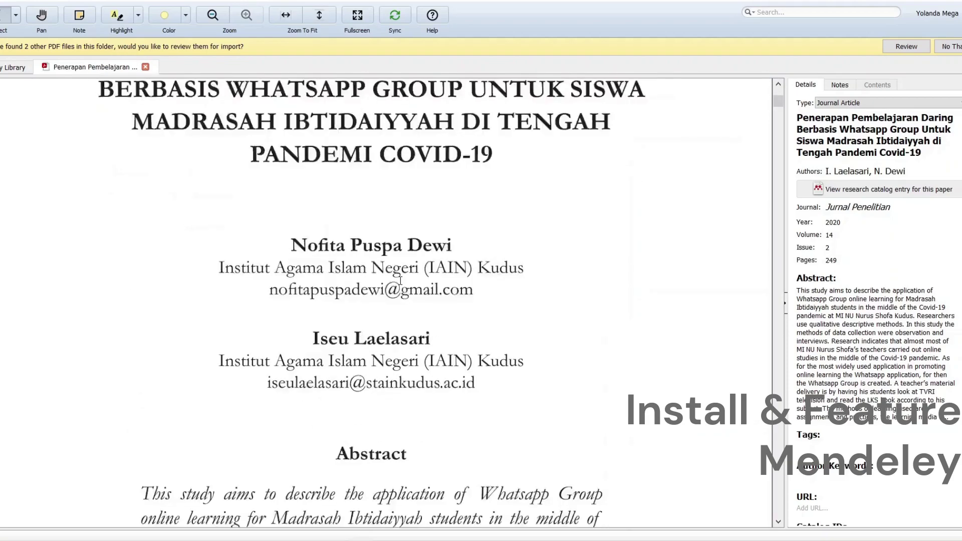
pyautogui.scroll(-15, 400, 280)
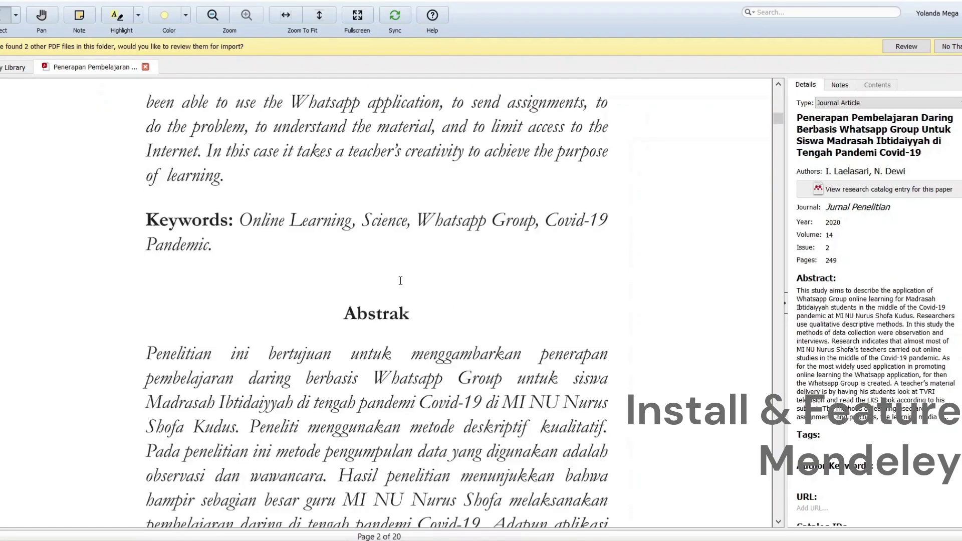
pyautogui.scroll(-10, 401, 281)
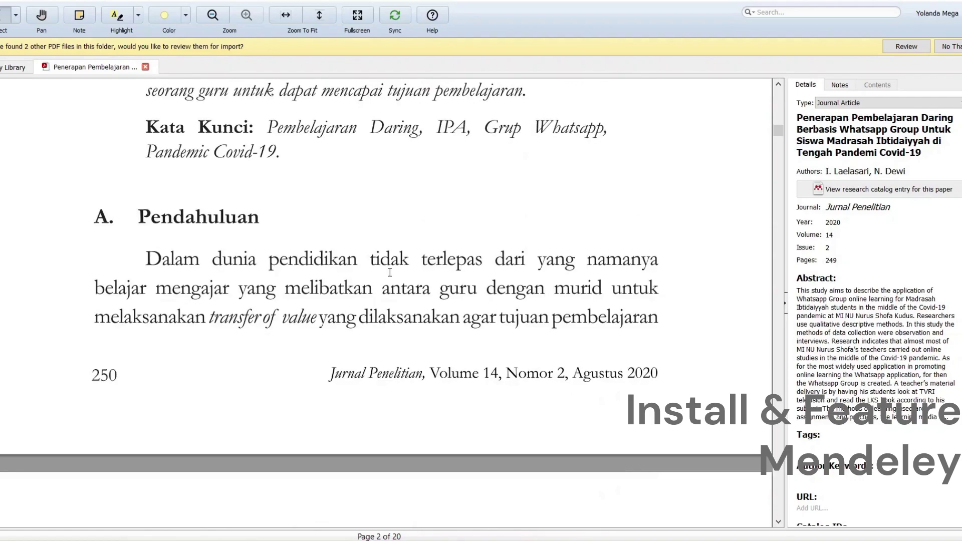
pyautogui.scroll(-3, 190, 324)
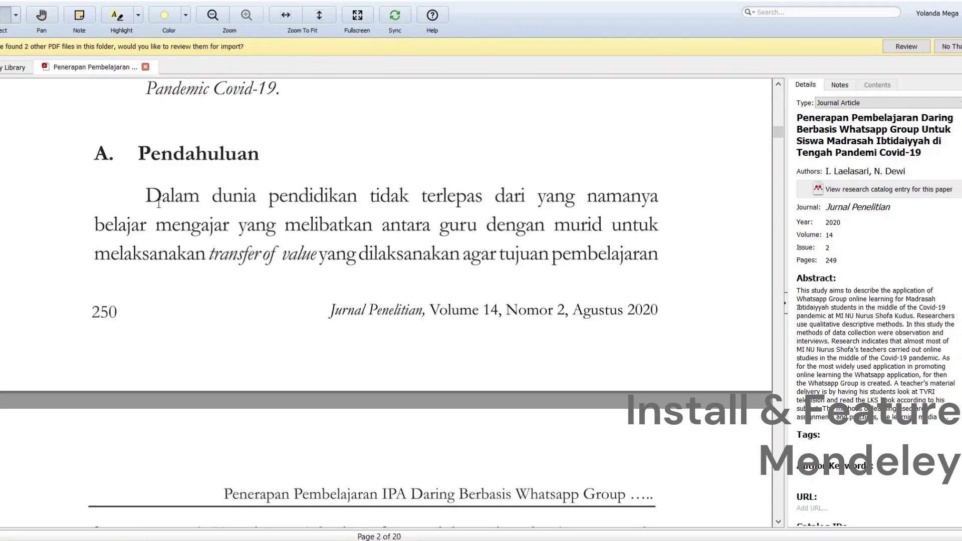
pyautogui.moveTo(209, 225); pyautogui.dragTo(658, 254)
pyautogui.click(658, 255)
# Highlight the first Pendahuluan paragraph on page 2 in yellow using Highlight Text.
pyautogui.click(138, 16)
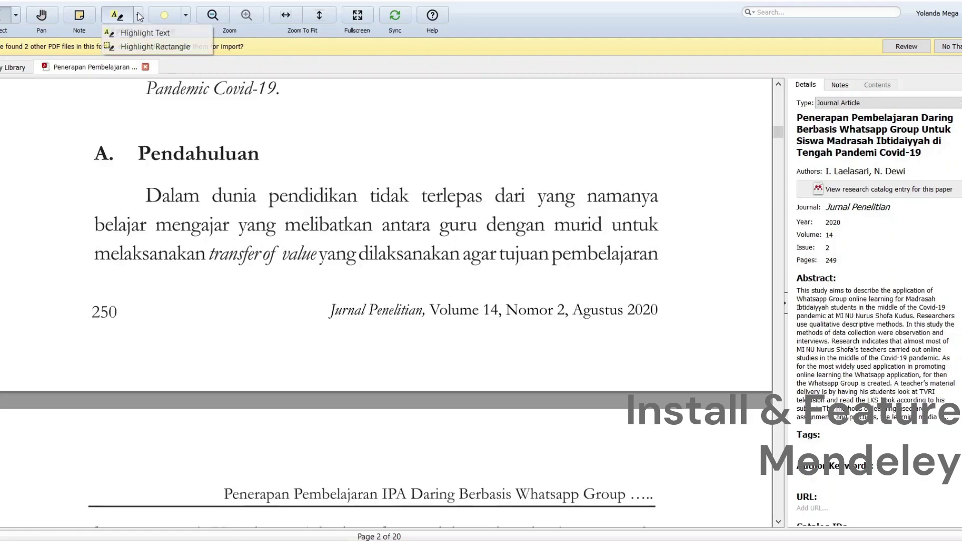
pyautogui.click(120, 34)
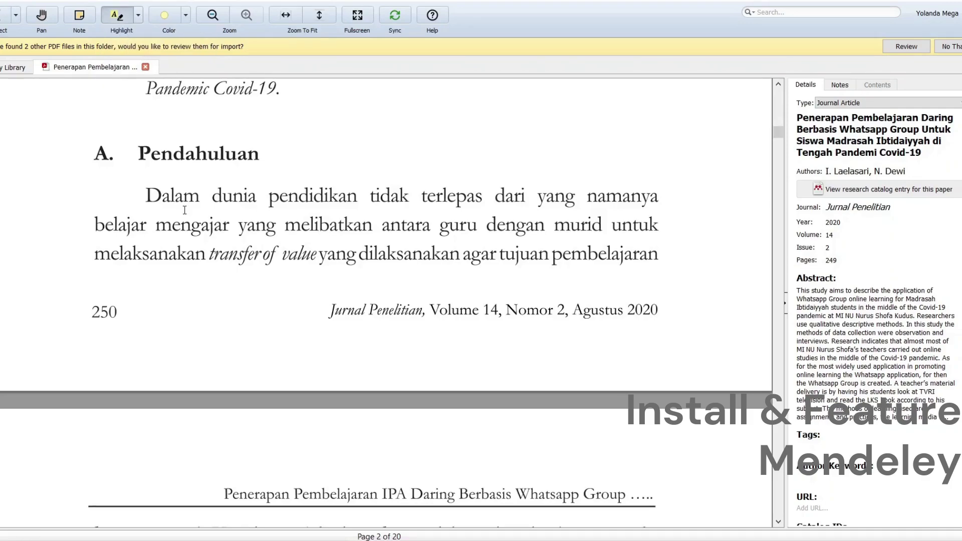
pyautogui.moveTo(146, 196); pyautogui.dragTo(655, 262)
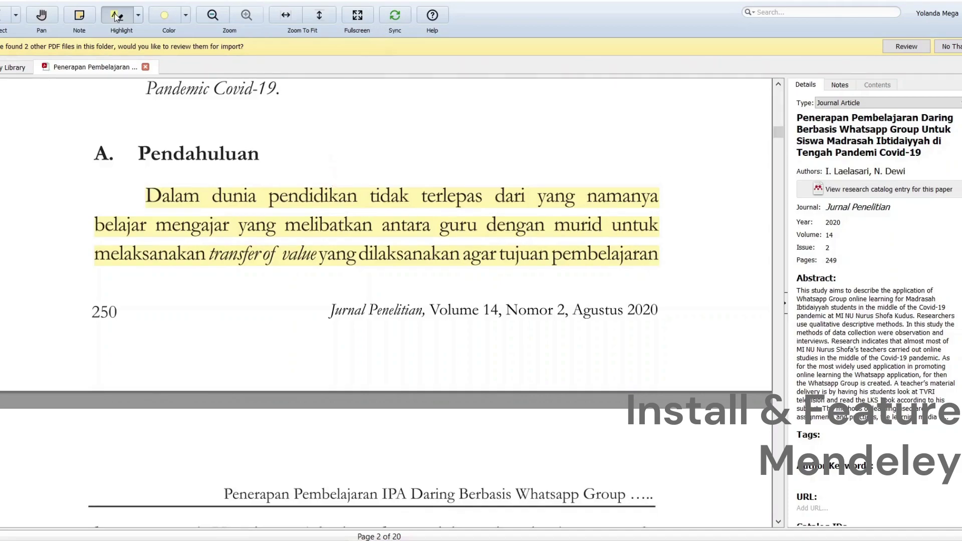
pyautogui.click(79, 22)
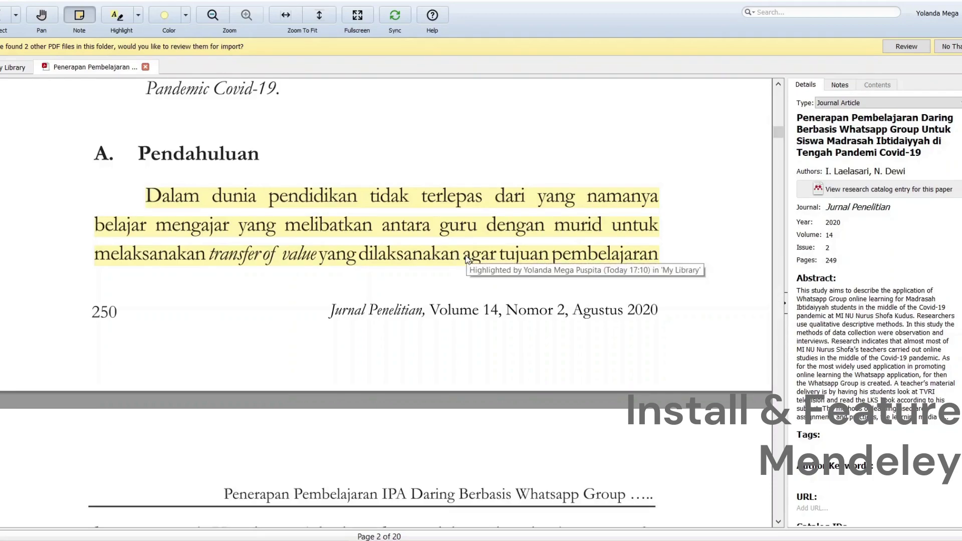
# Add a note reading 'Berikut ini adalah catatan khusus' on the highlighted Pendahuluan paragraph.
pyautogui.scroll(-1, 431, 274)
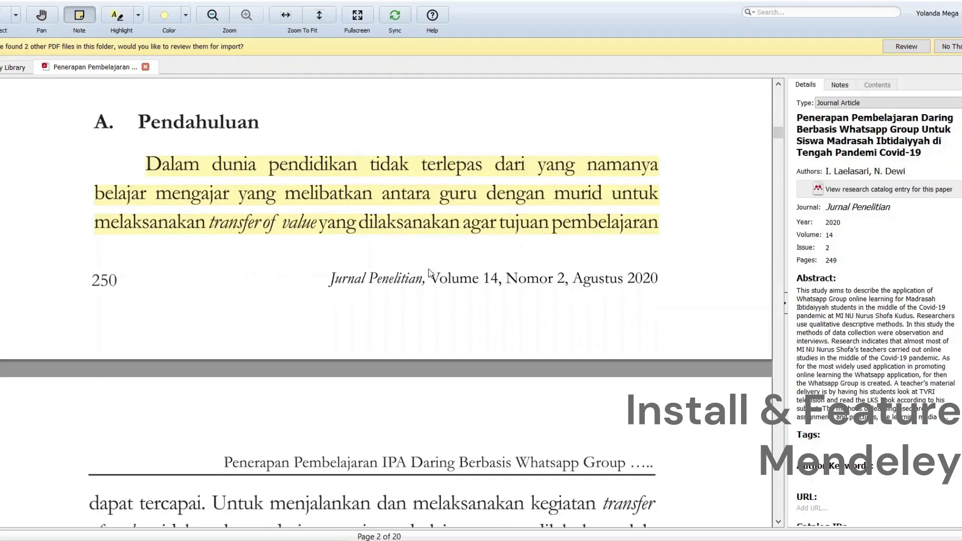
pyautogui.click(445, 205)
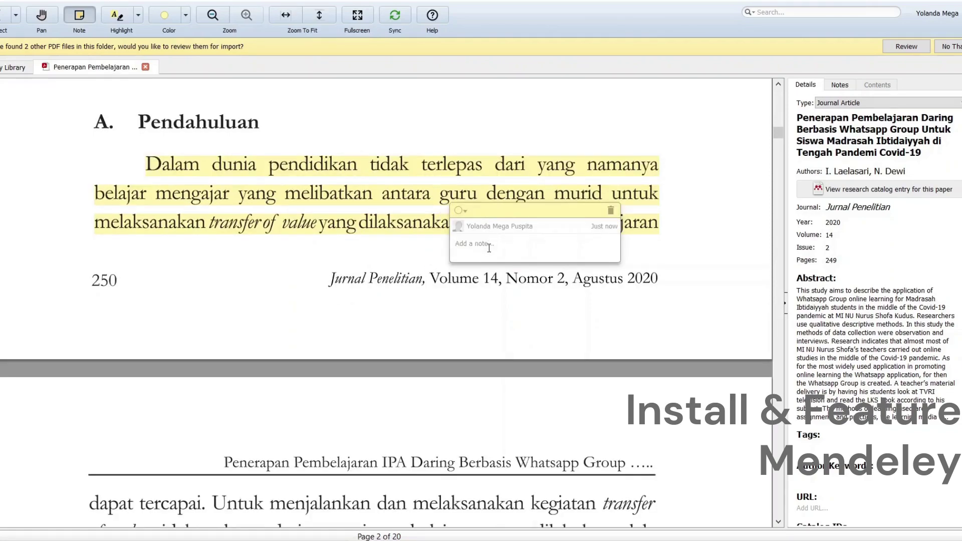
pyautogui.write('Berikut ini adalah catatan khusus')
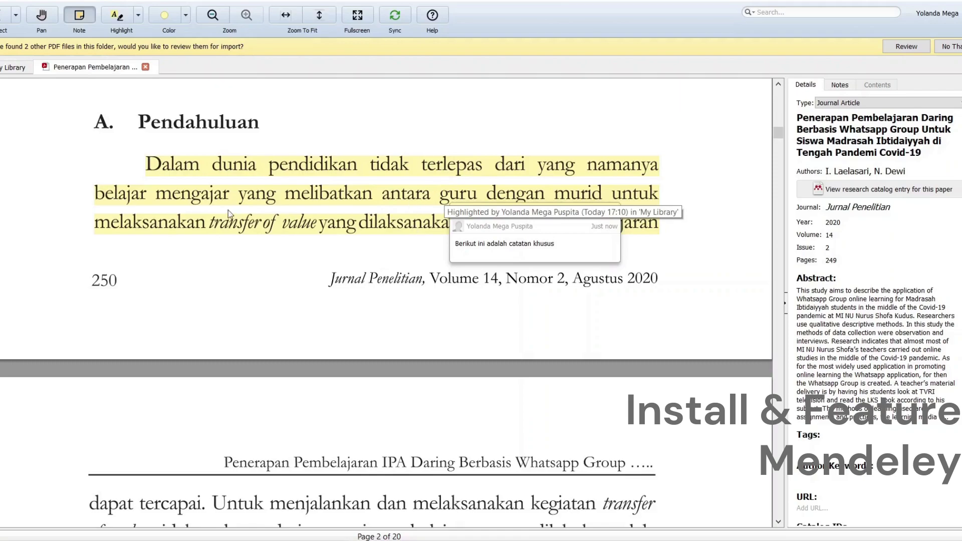
# Return to the My Library document list, sync with Mendeley Web, then bring Chrome forward.
pyautogui.click(4, 72)
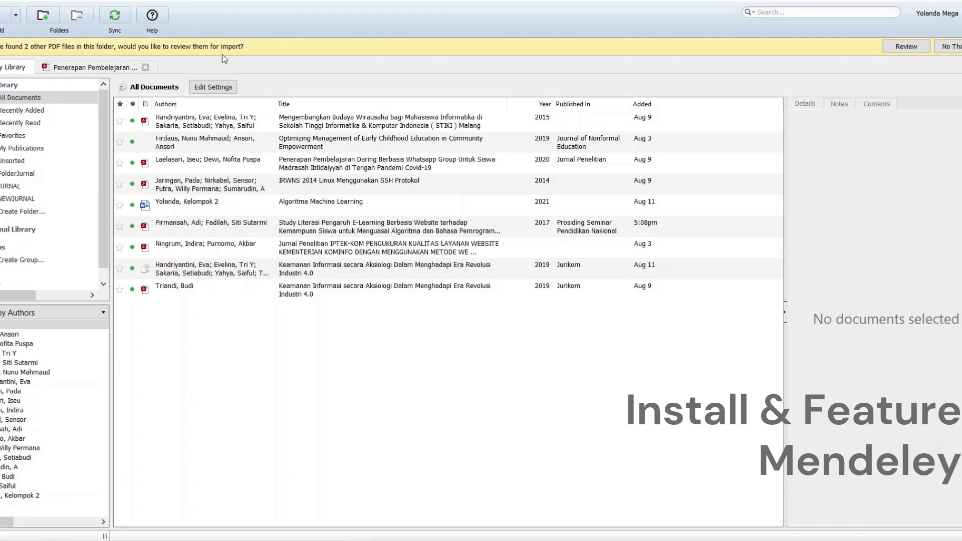
pyautogui.click(114, 19)
pyautogui.click(136, 5)
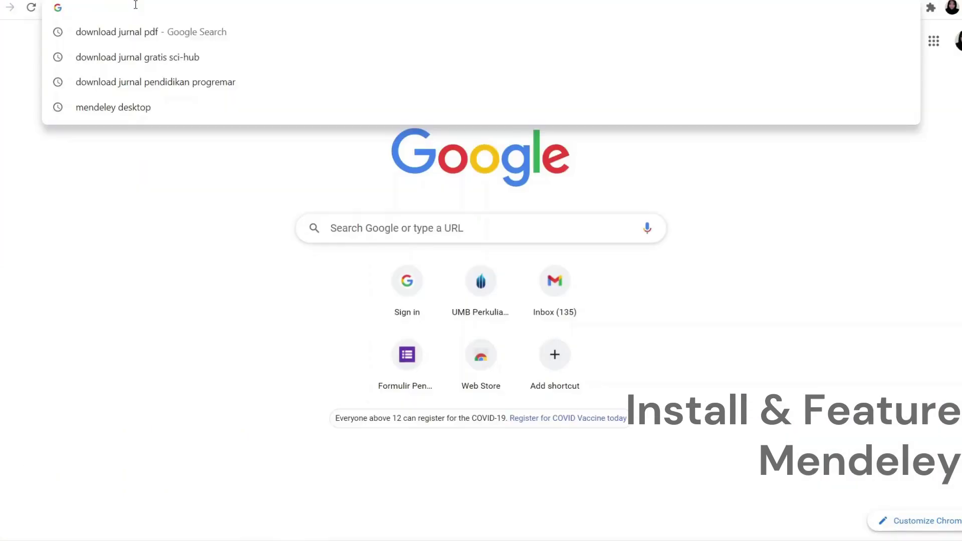
# Search the web for 'mendeley web' and open the Mendeley Web getting-started page.
pyautogui.write('men')
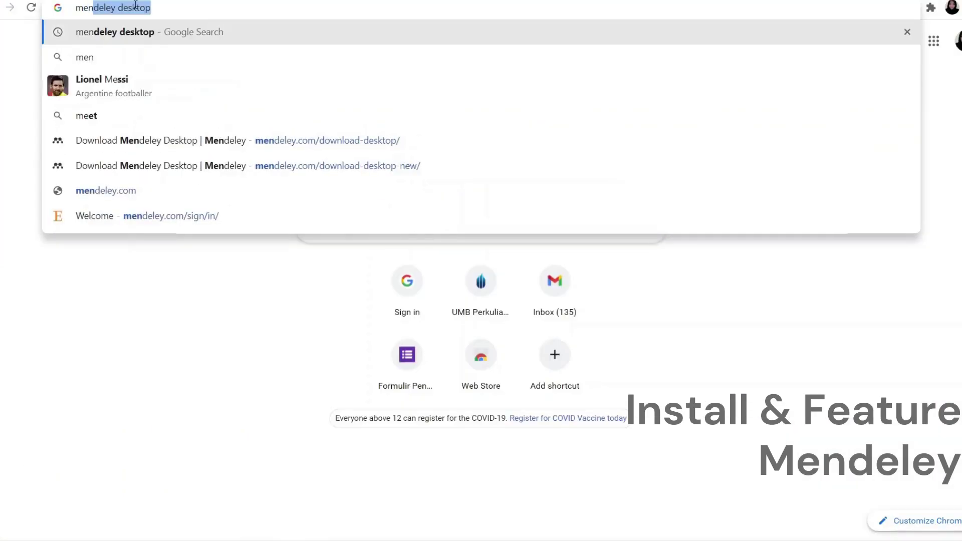
pyautogui.write('deley web')
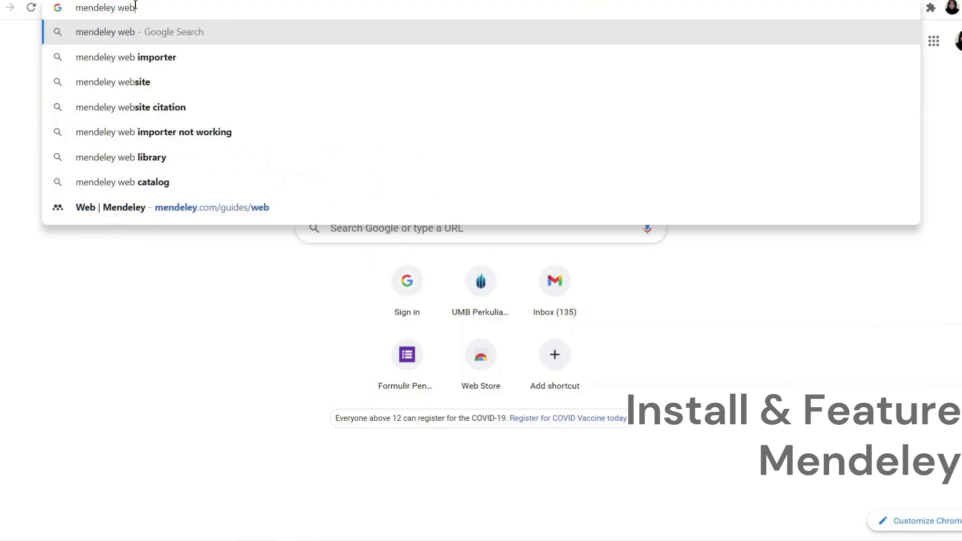
pyautogui.press('Return')
pyautogui.click(160, 169)
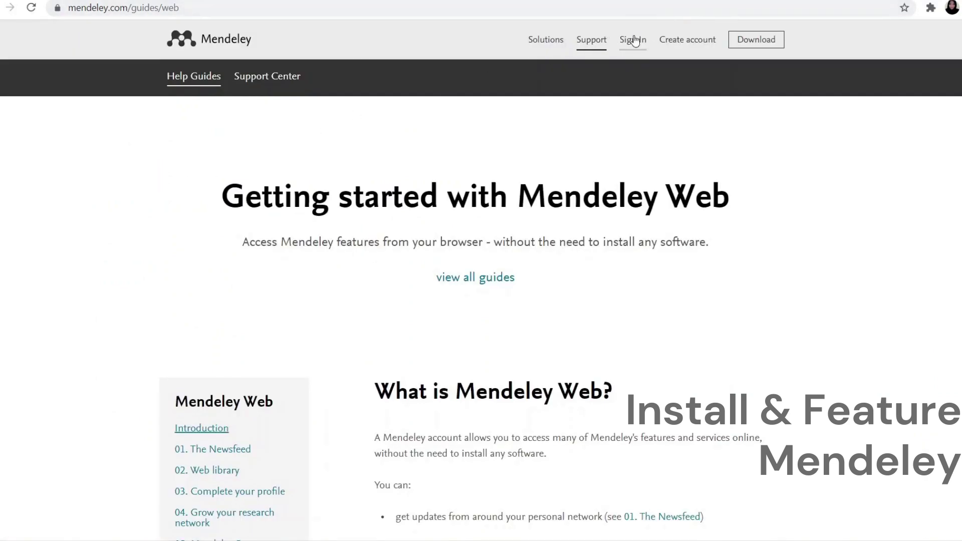
# Sign in to Mendeley Web, view the online library, and open Word's citation search.
pyautogui.click(629, 42)
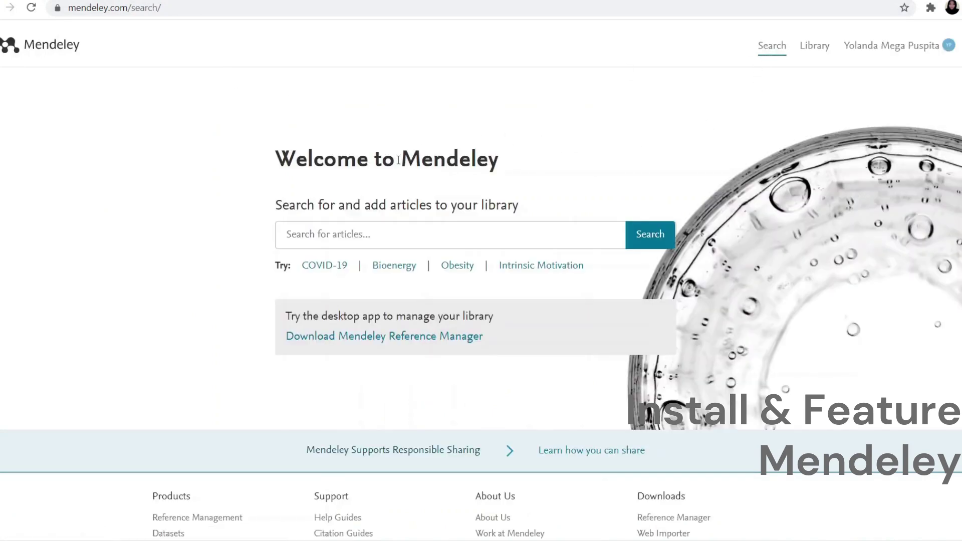
pyautogui.click(807, 47)
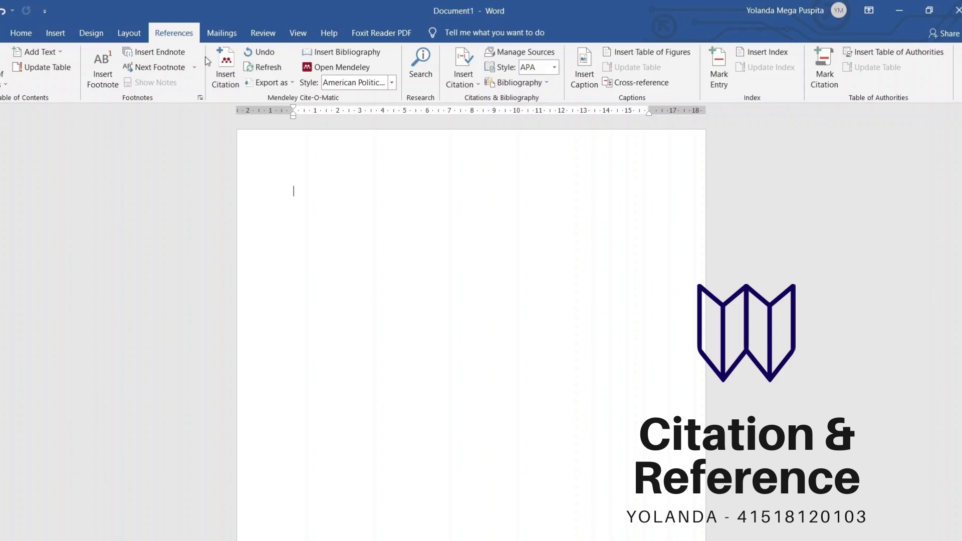
pyautogui.click(228, 87)
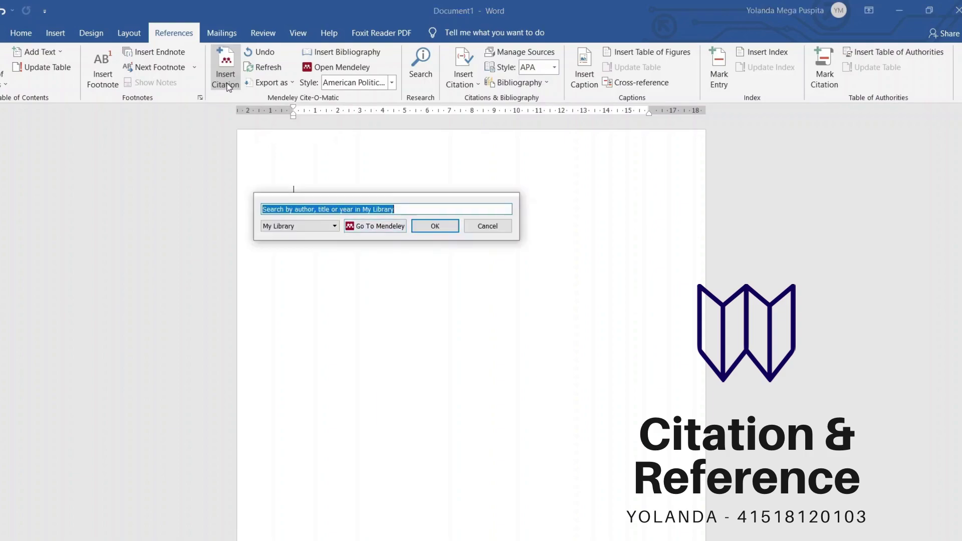